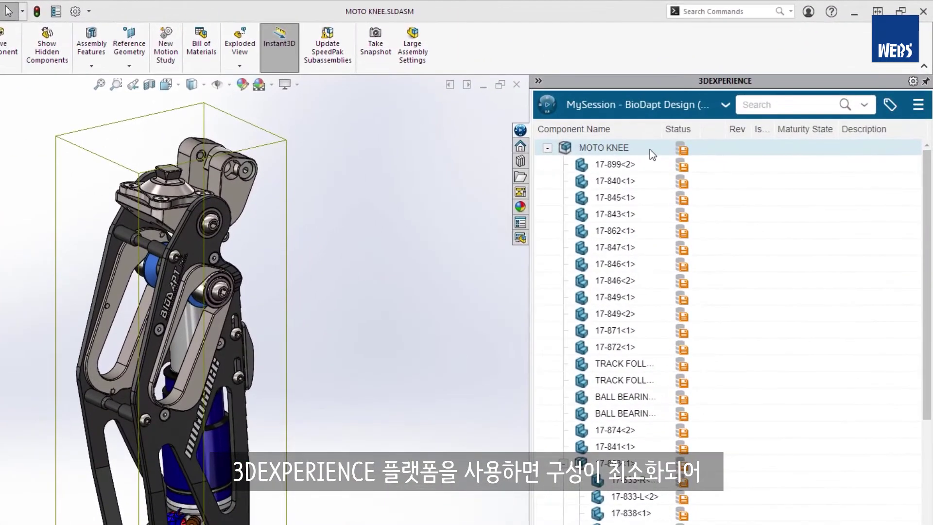
Save MOTO KNEE with options to the MOTOKNEE bookmark in 3DEXPERIENCE, giving revision A, In Work
right_click(718, 115)
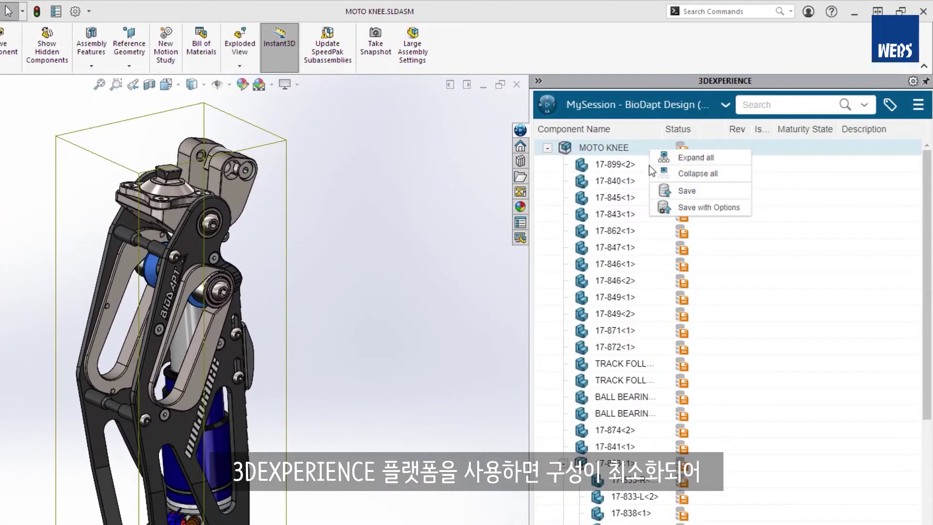
left_click(656, 207)
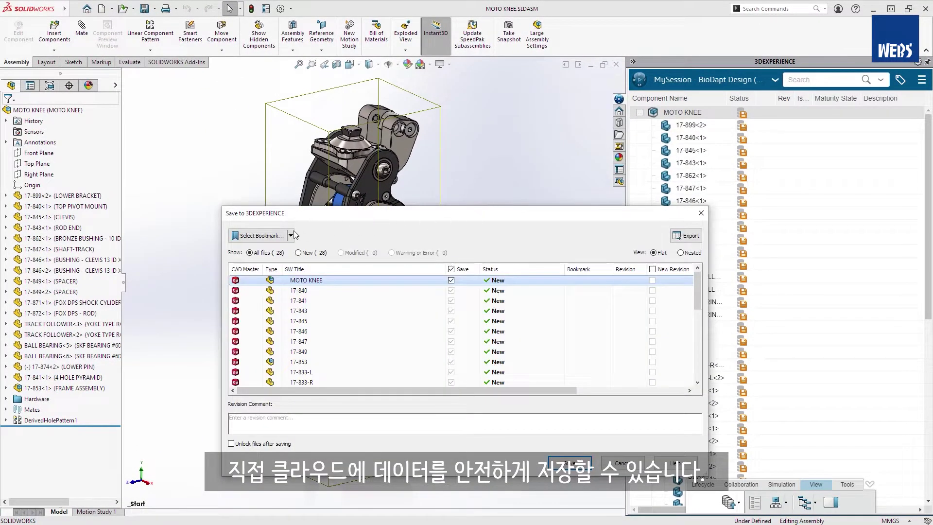
left_click(277, 236)
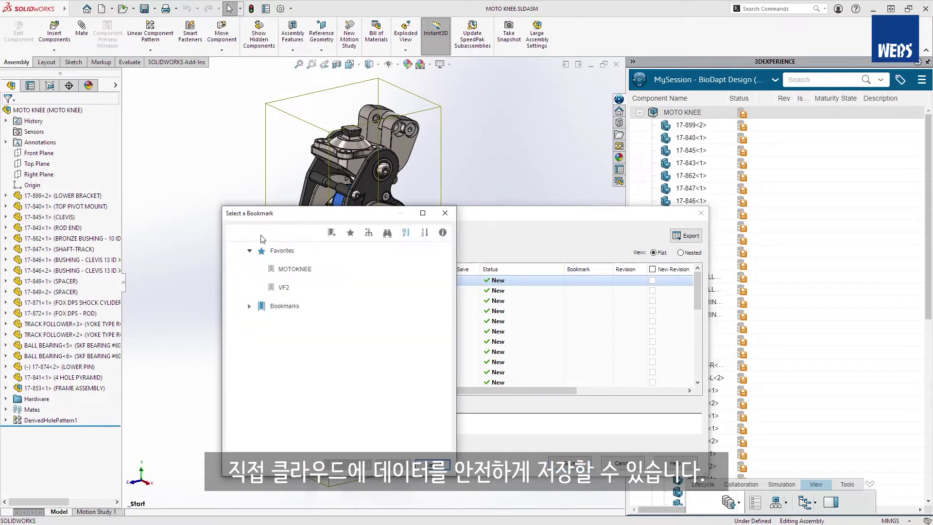
left_click(233, 270)
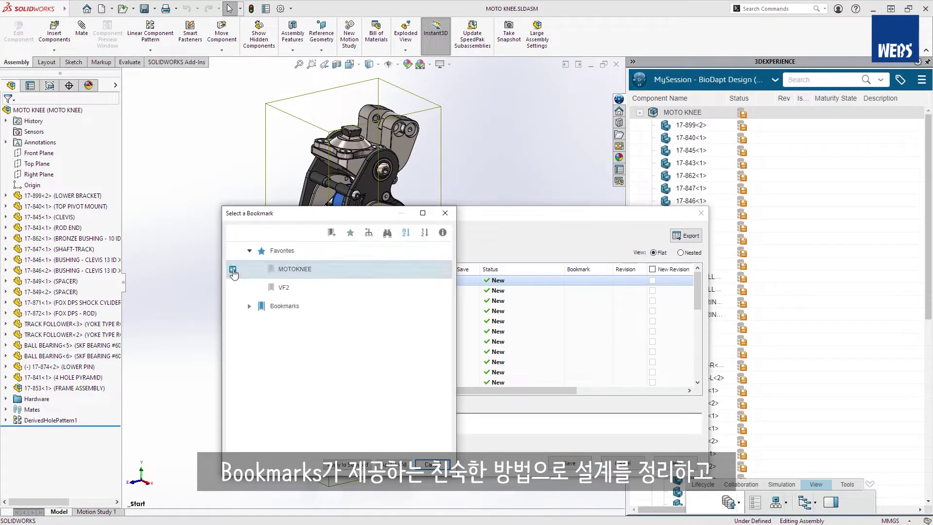
left_click(331, 464)
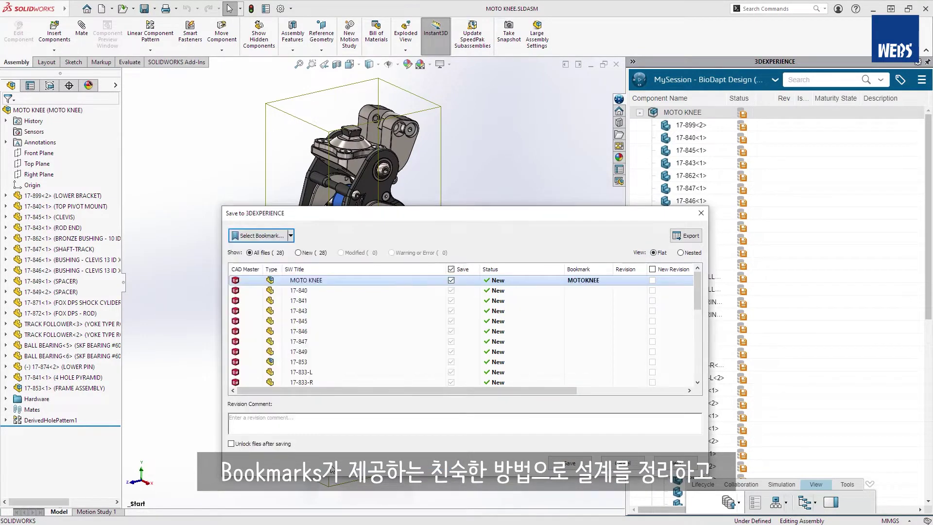
left_click(550, 464)
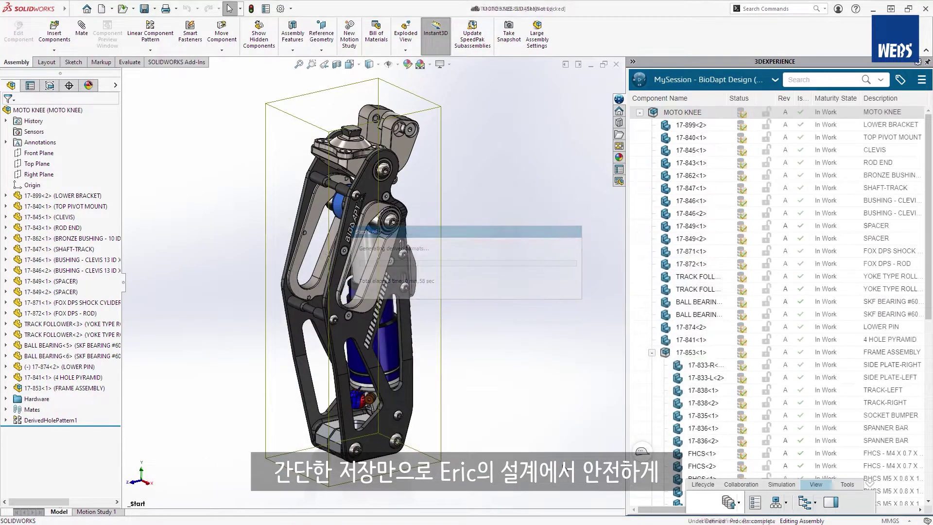
Release MOTO KNEE and all its components from the Lifecycle tab's Maturity dialog
left_click(831, 504)
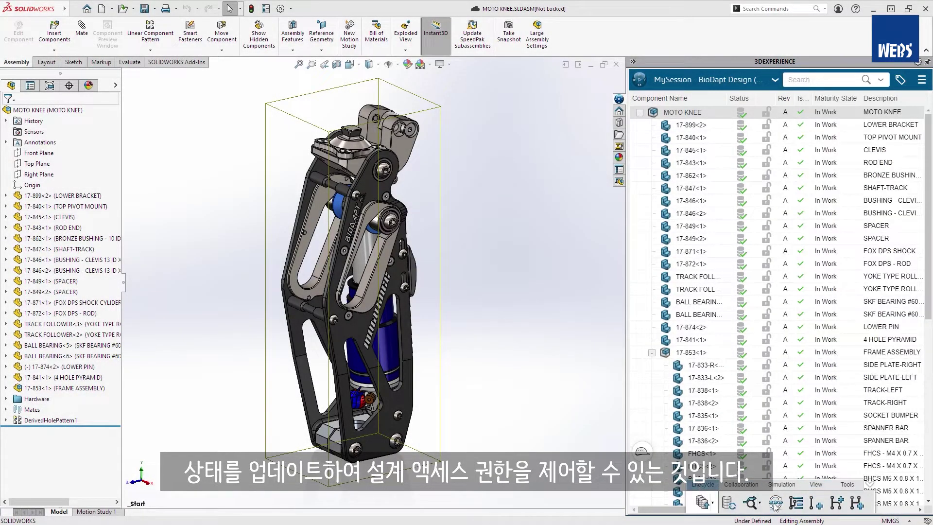
left_click(774, 503)
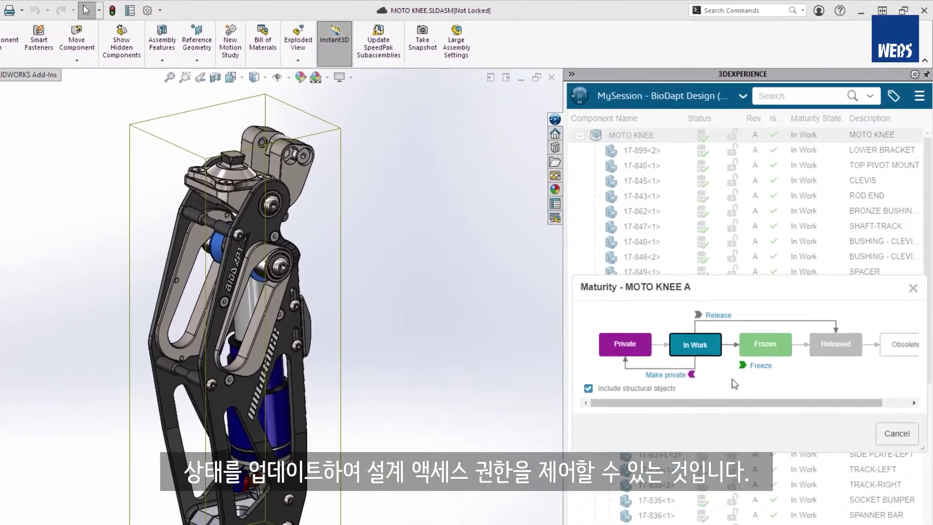
left_click(725, 318)
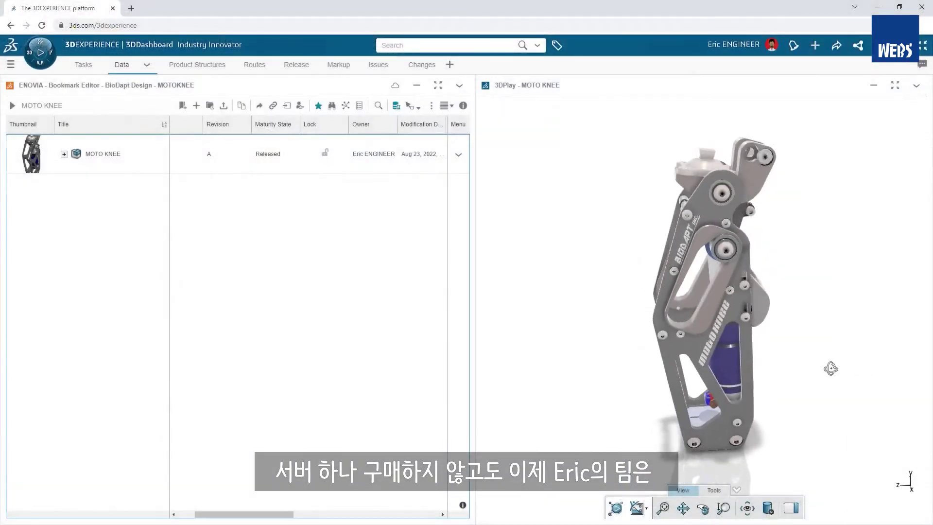
Rotate the MOTO KNEE model in 3DPlay to view another side
left_click_drag(783, 368, 465, 358)
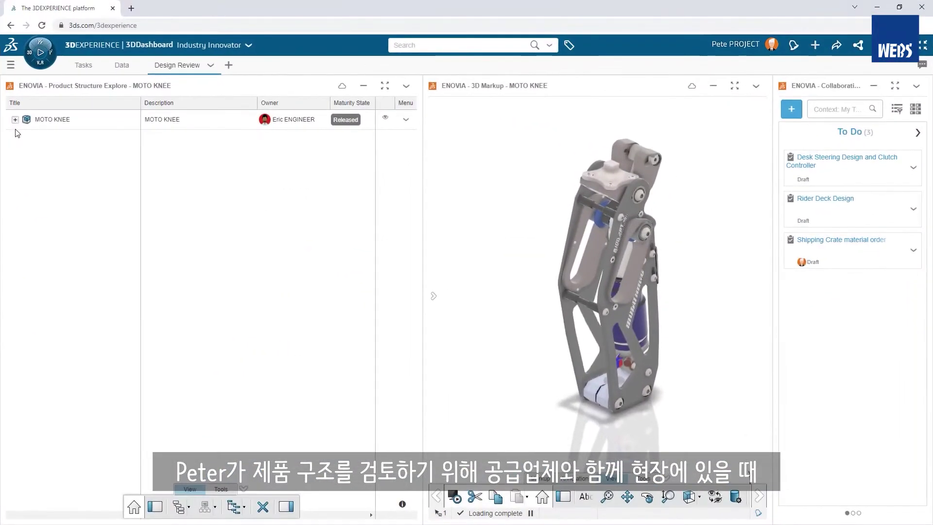
Expand MOTO KNEE to list its released parts in front view, previewing then clearing Make Or Buy colouring
left_click(15, 119)
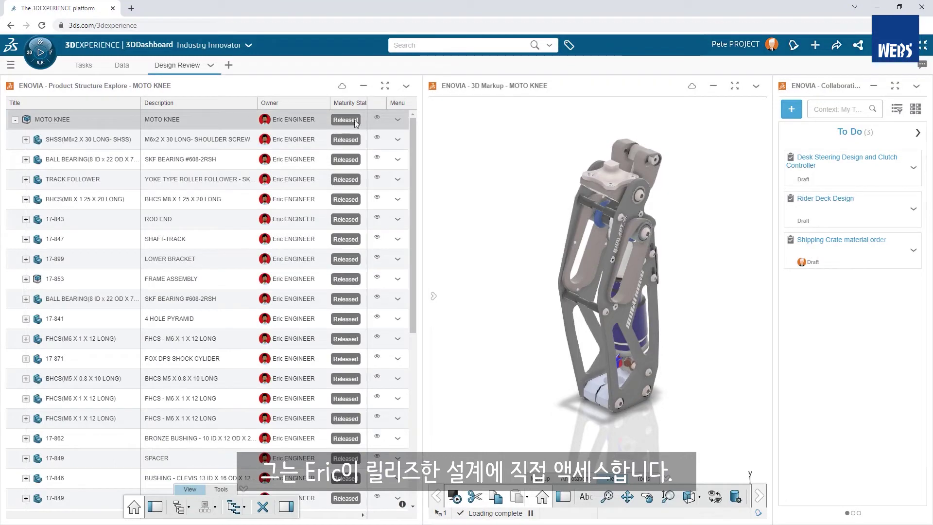
left_click(689, 497)
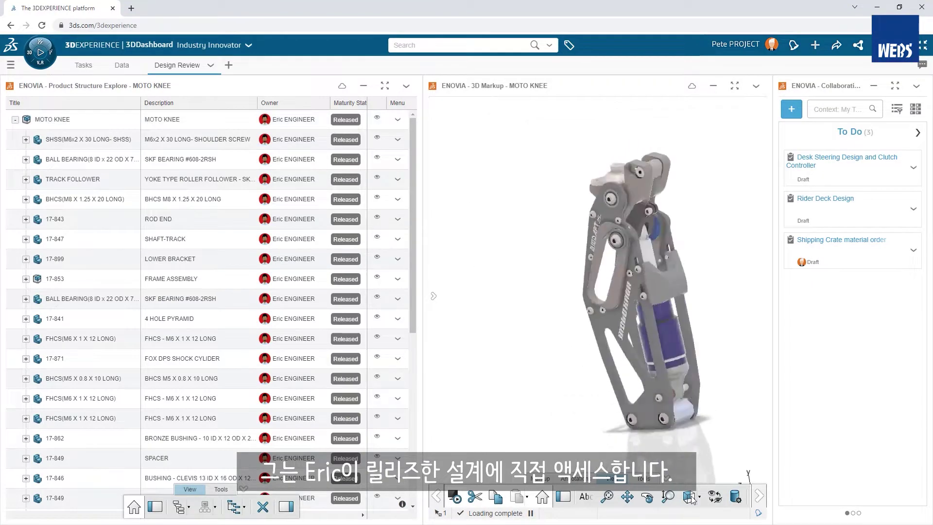
left_click(568, 45)
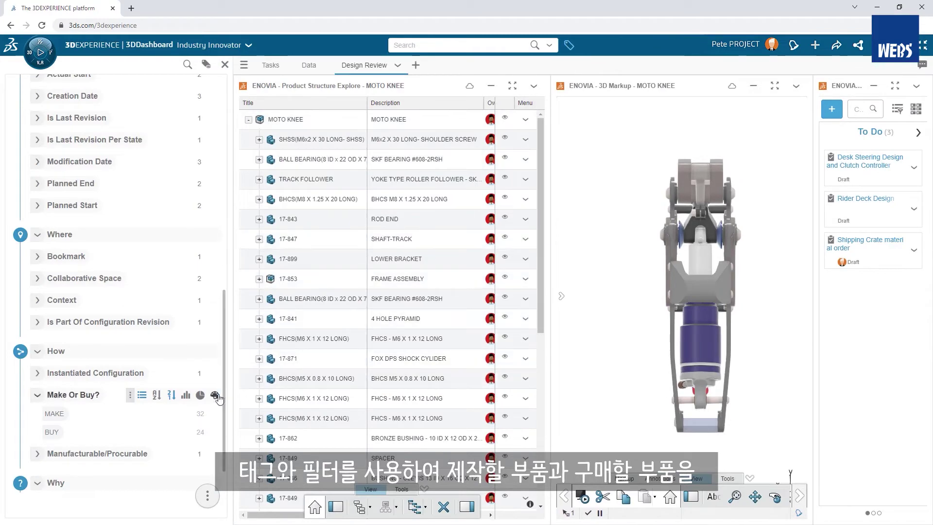
left_click(215, 395)
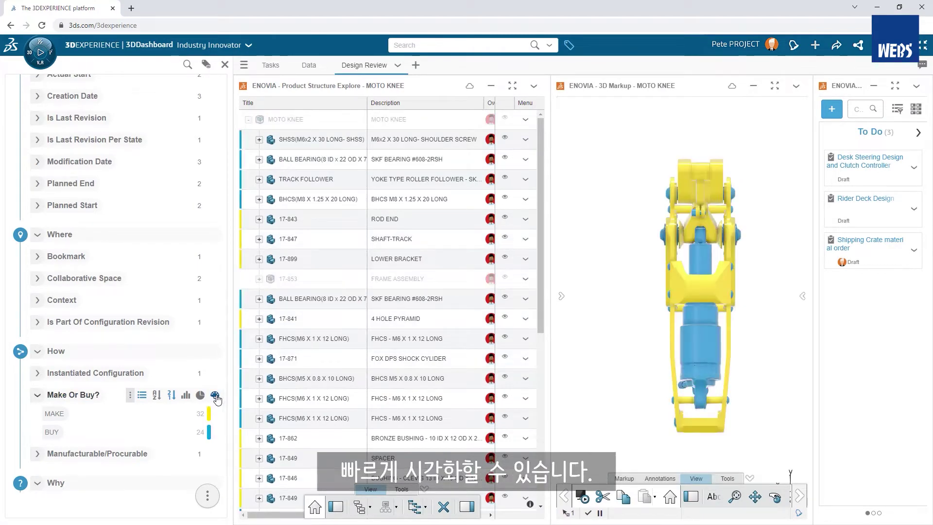
left_click(215, 395)
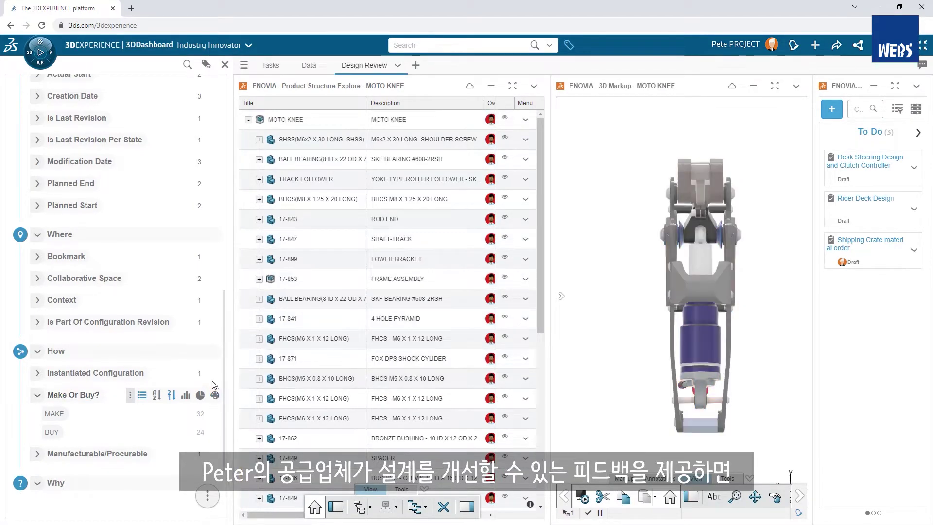
left_click(224, 67)
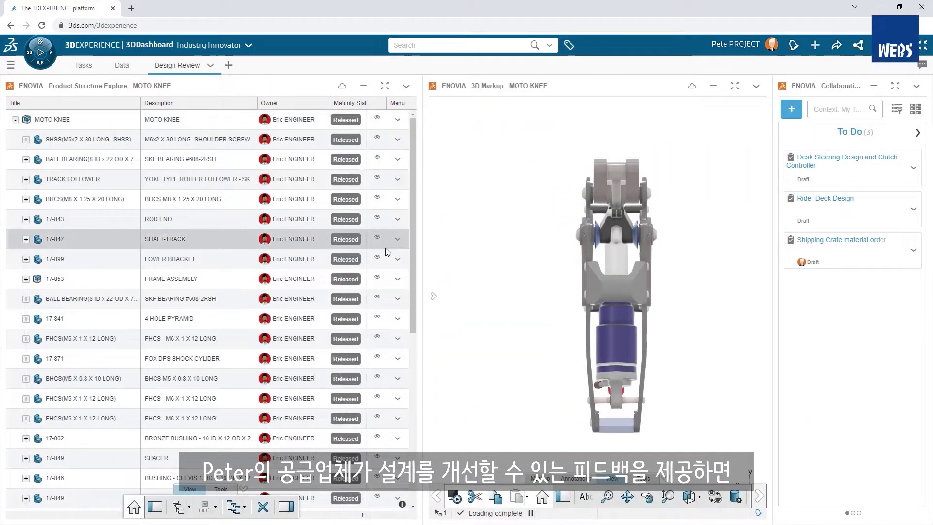
From markup 2's viewpoint, draw two rectangles beside the piston mount, then close 3D Markup
left_click(432, 297)
left_click(490, 237)
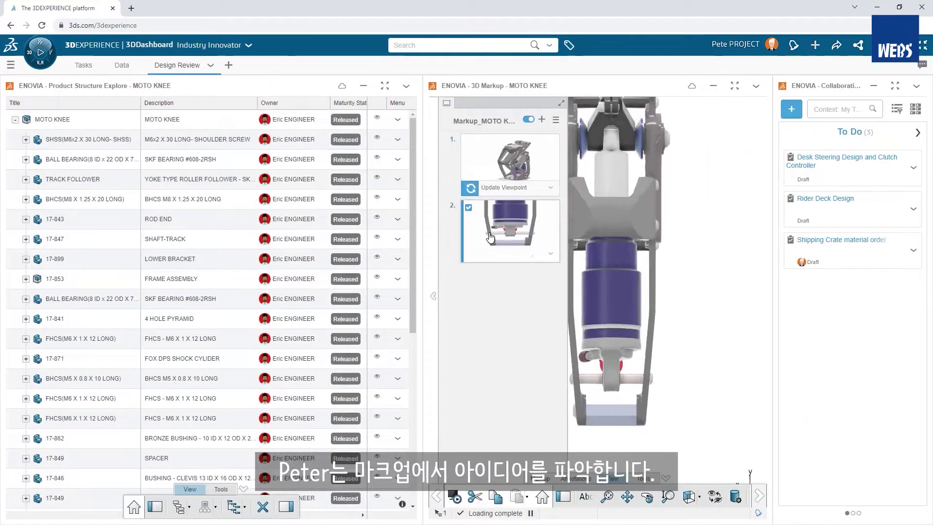
left_click(432, 295)
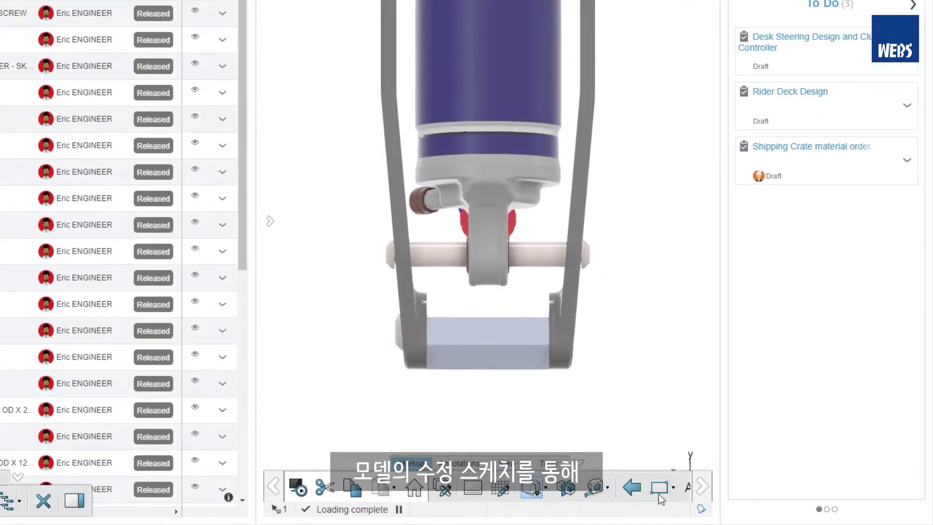
left_click(658, 492)
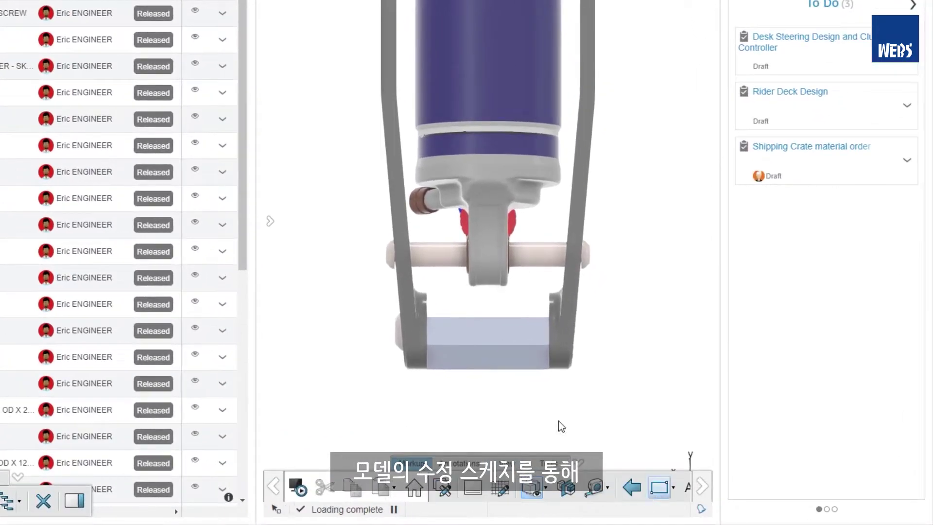
mouse_move(424, 317)
left_mouse_down()
mouse_move(474, 246)
mouse_move(468, 214)
left_mouse_up()
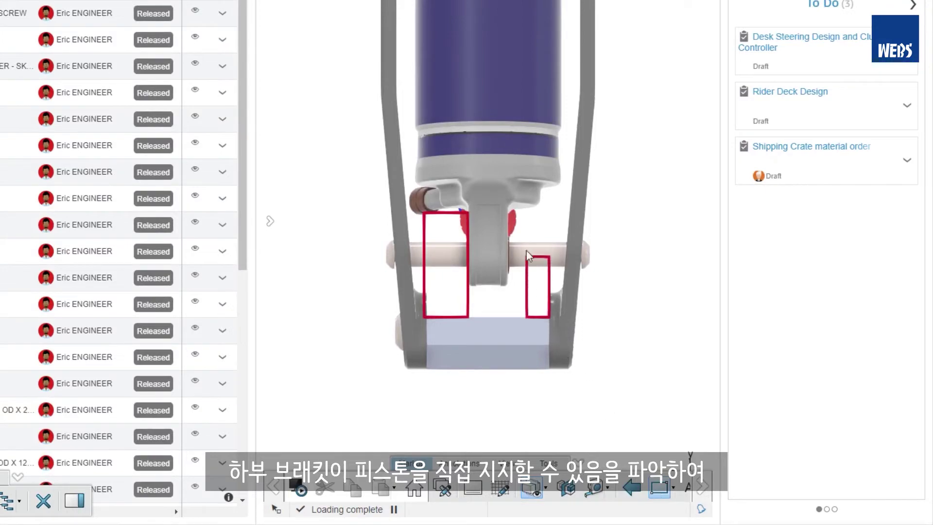
left_click_drag(549, 317, 507, 213)
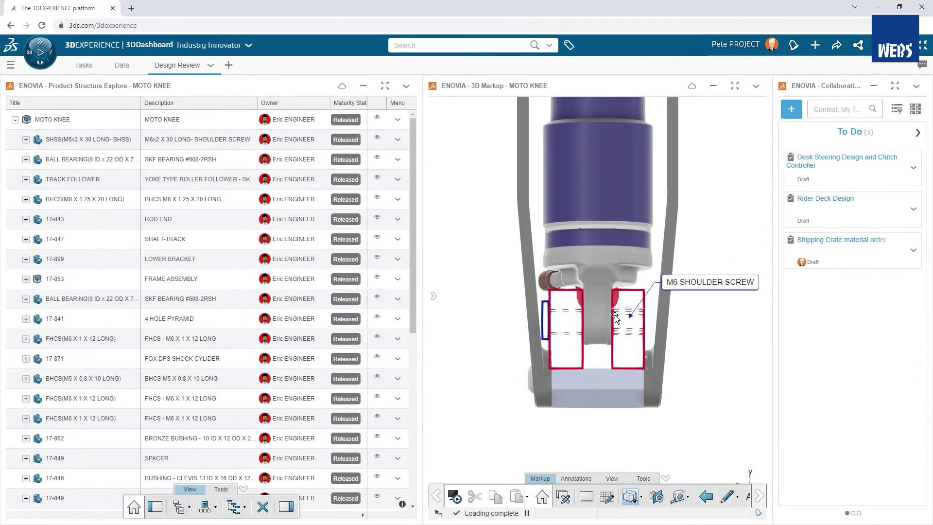
left_click(542, 496)
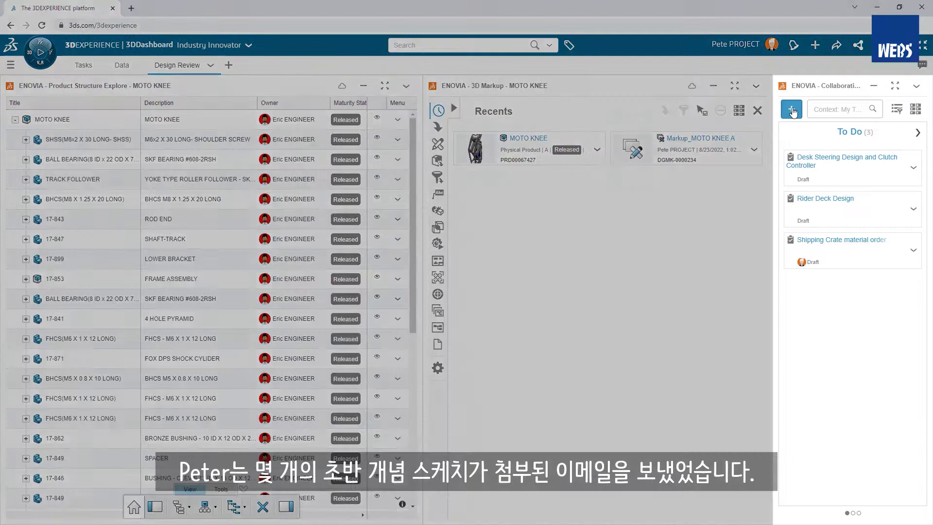
Create the Changes Per Supplier task and assign it to the engineer
left_click(792, 112)
type("Changes Per Supplier")
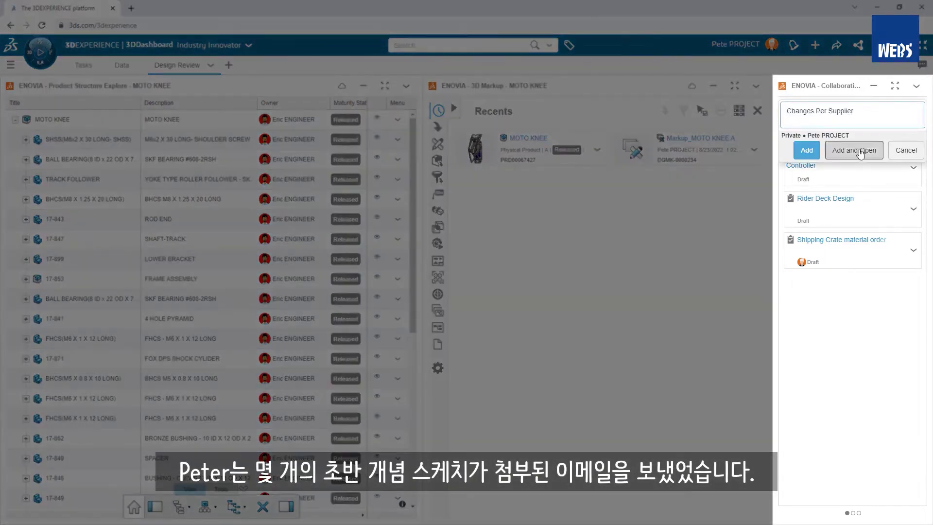
left_click(859, 153)
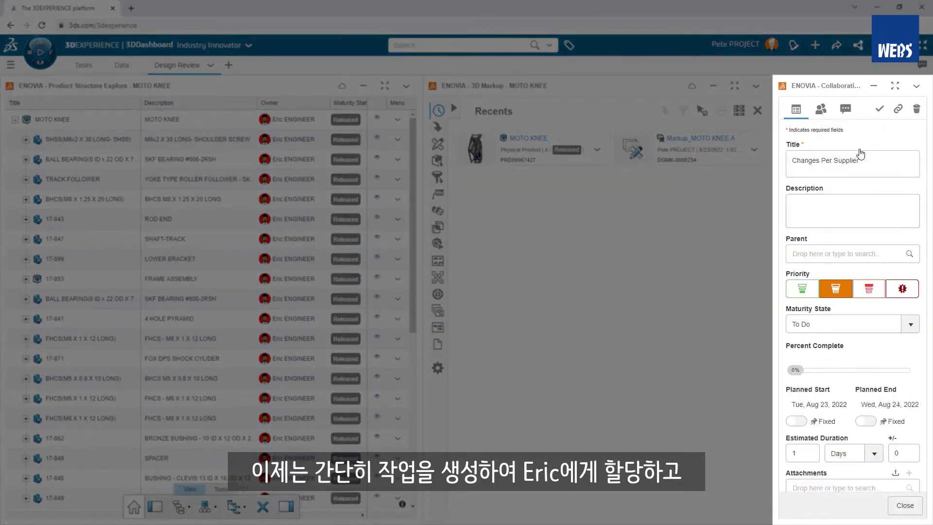
left_click(831, 120)
left_click(870, 147)
type("ERIC")
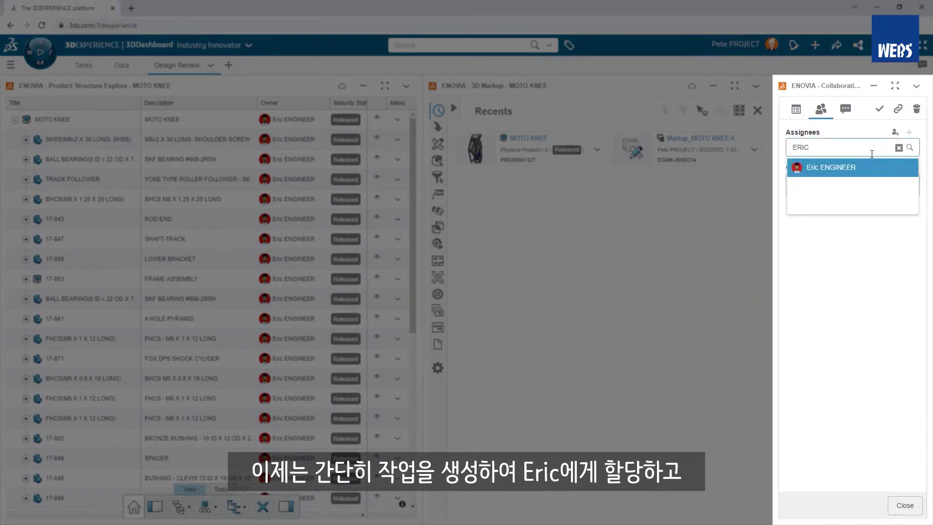
left_click(875, 168)
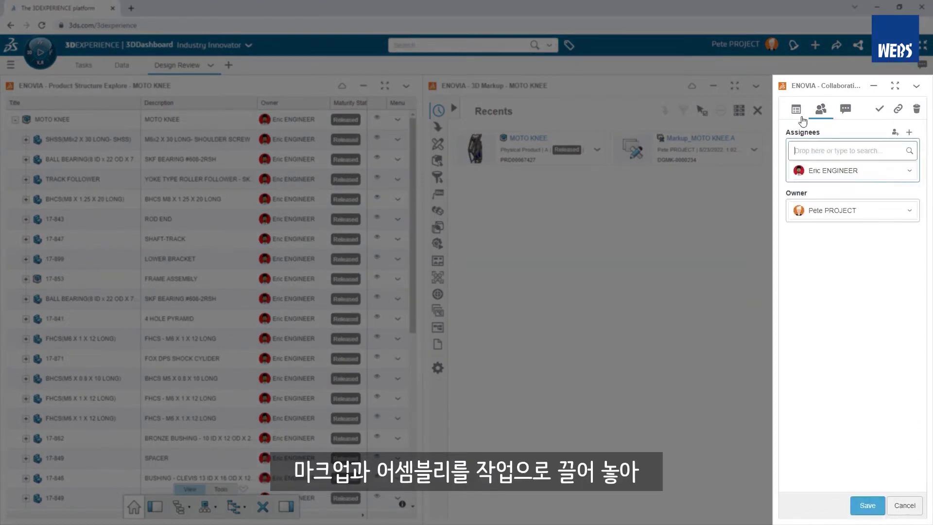
left_click(795, 110)
Attach the MOTO KNEE markup and assembly to the task and save it
scroll(791, 136, "down", 1)
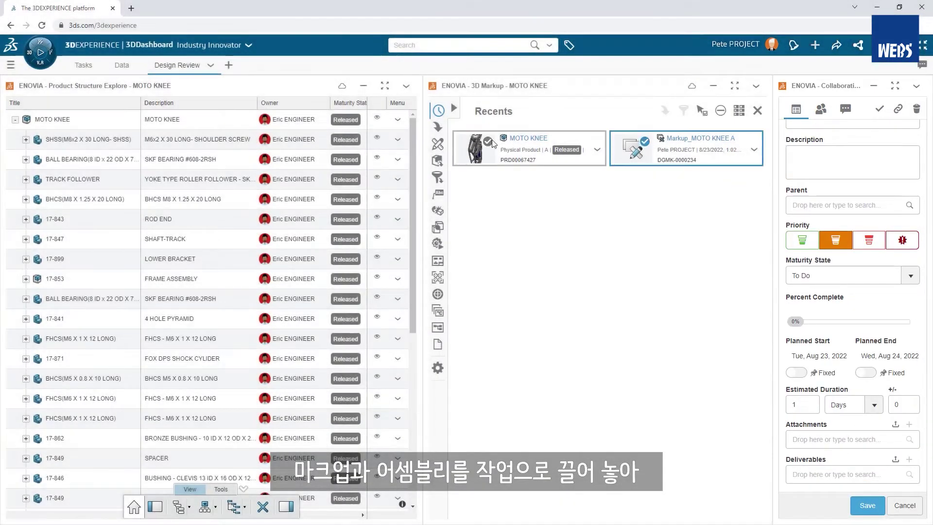
left_click_drag(492, 142, 813, 443)
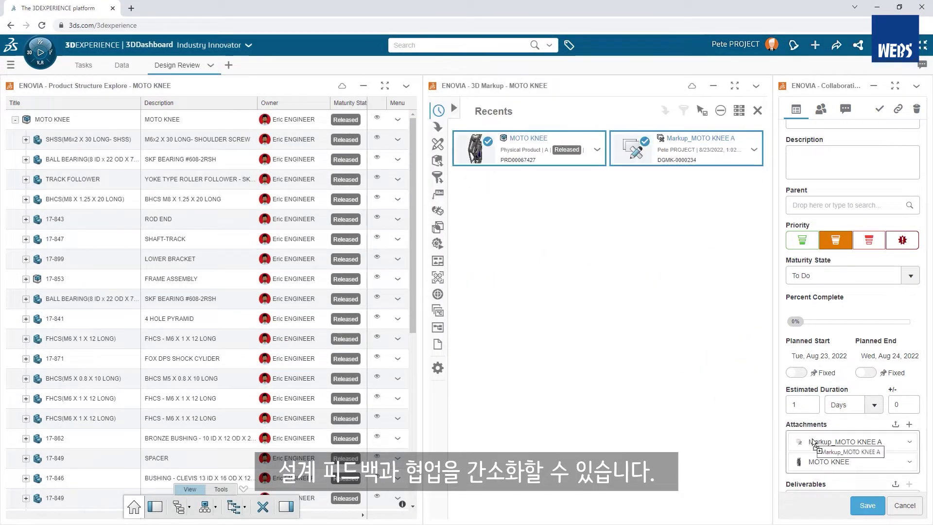
left_click(857, 507)
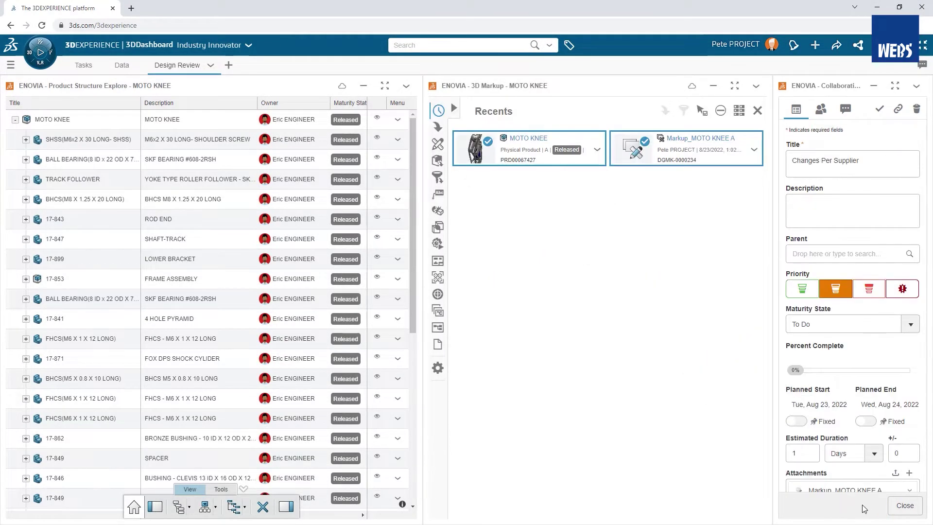
left_click(896, 509)
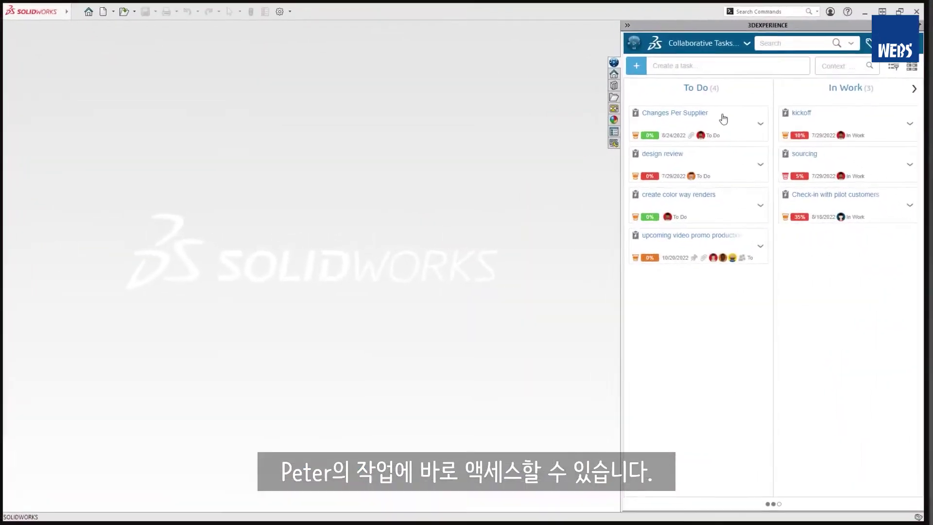
Move the Changes Per Supplier task card to In Work and open its details
left_click_drag(736, 120, 886, 119)
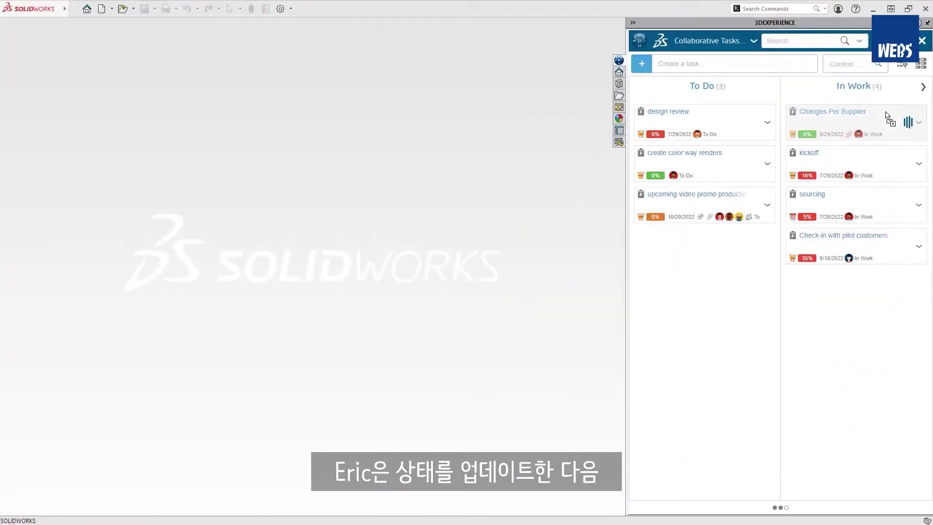
left_click(887, 115)
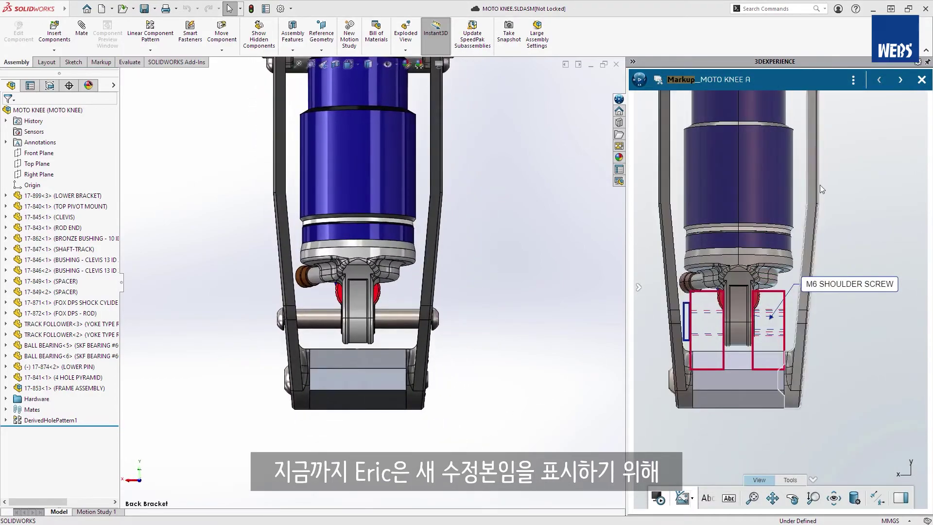
Revise lower bracket 17-899<3> and MOTO KNEE to B with comment 'Bracket Design Change'
left_click(921, 82)
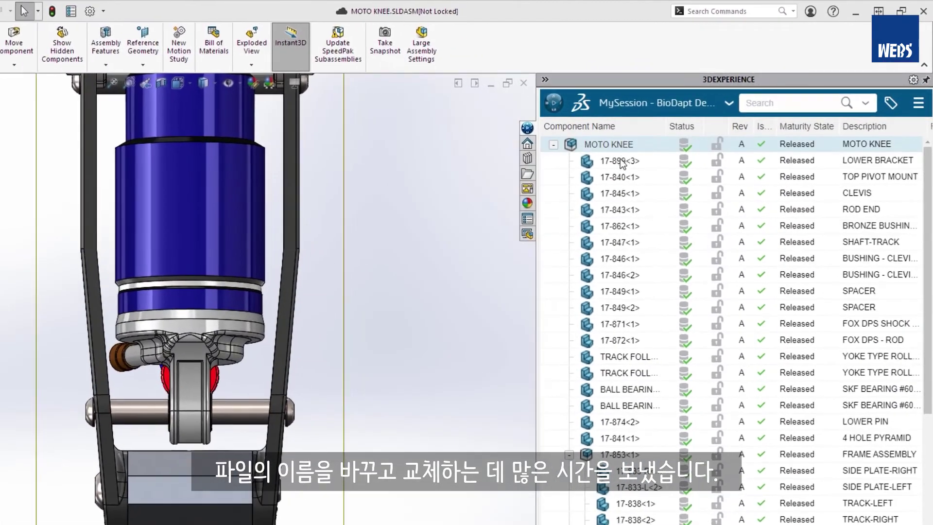
right_click(620, 163)
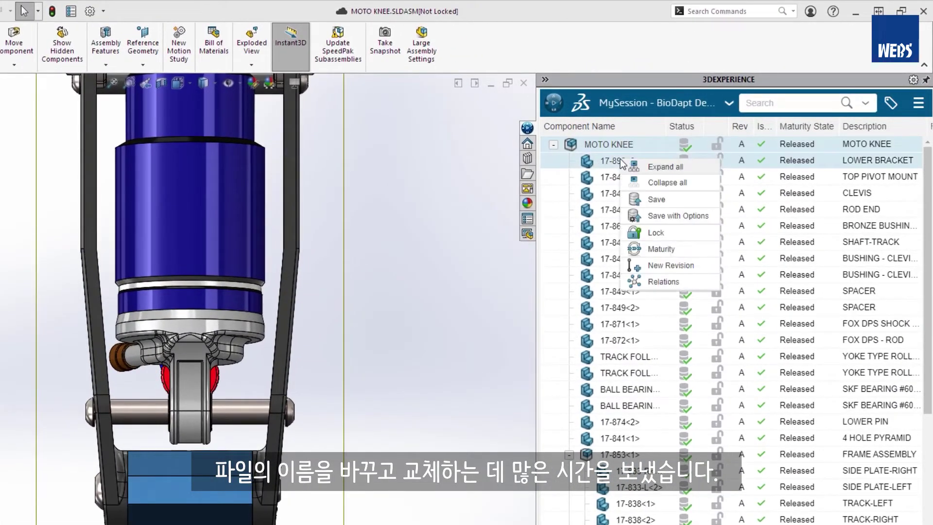
left_click(628, 264)
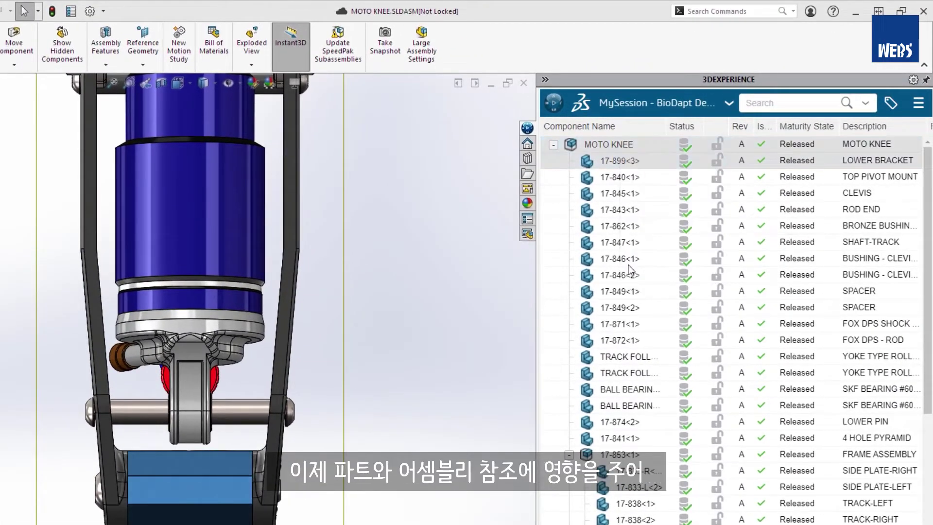
left_click(803, 415)
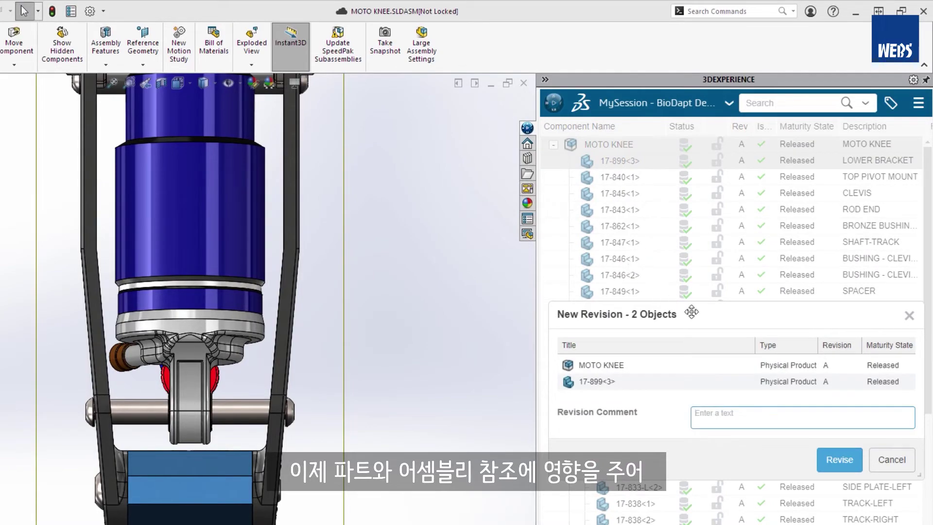
type("Bracket Design Change")
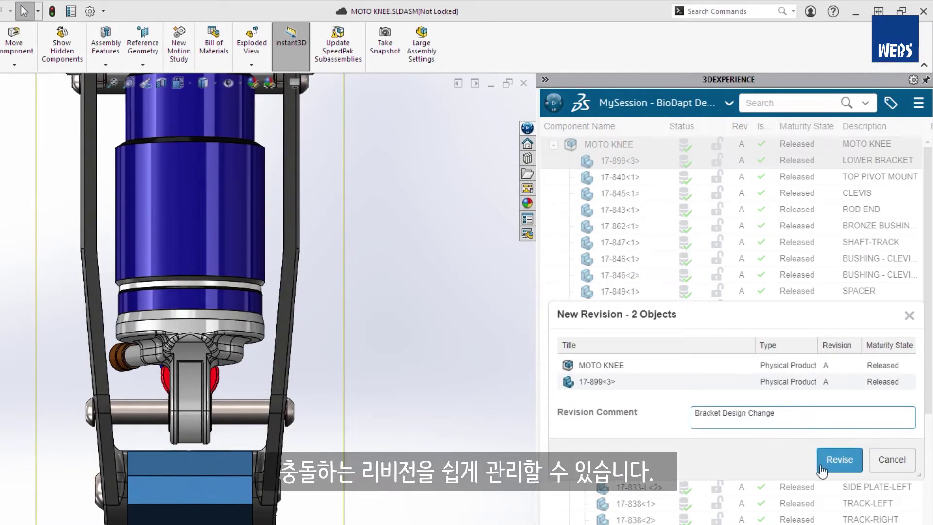
left_click(821, 466)
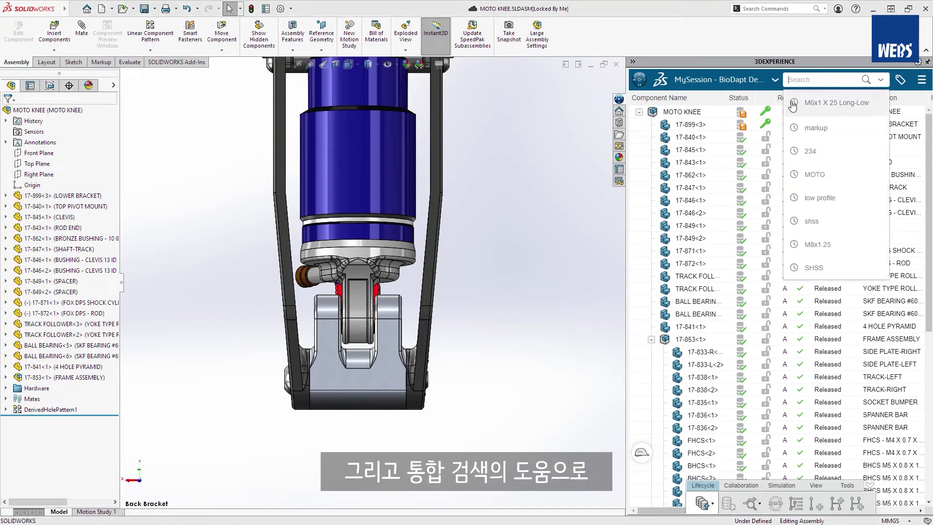
Place the M6x1 X 25 LONG-LOW PROFILE shoulder screw from the recent search into the assembly
left_click(792, 107)
left_click_drag(756, 133, 522, 317)
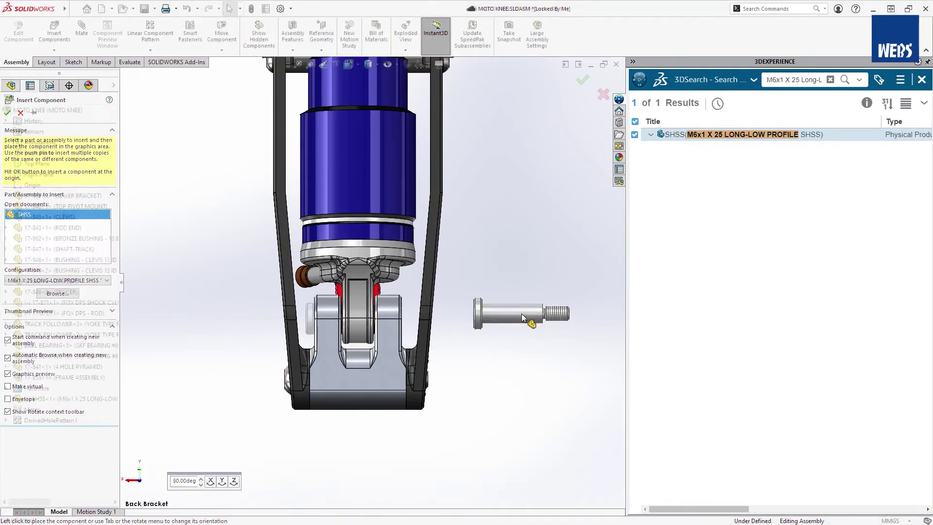
key("Return")
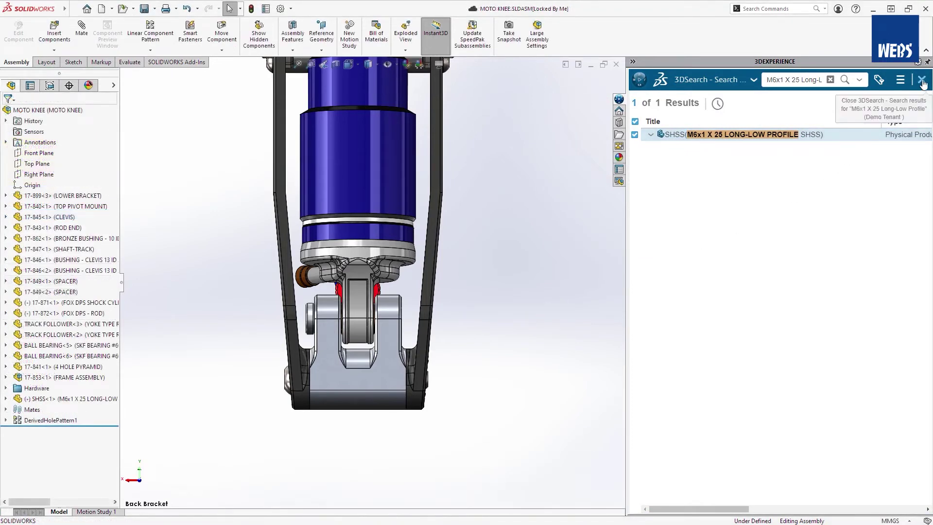
left_click(922, 79)
Promote MOTO KNEE revision B to Released
right_click(700, 113)
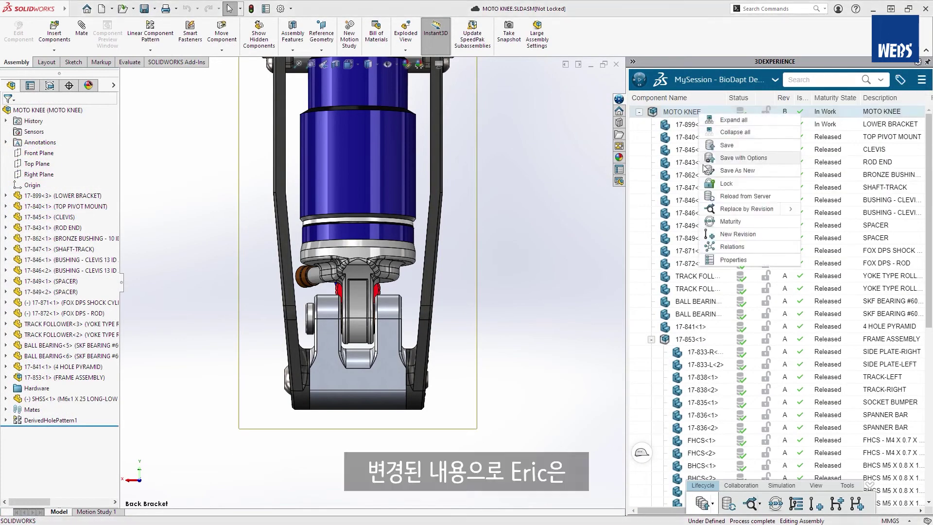
left_click(707, 223)
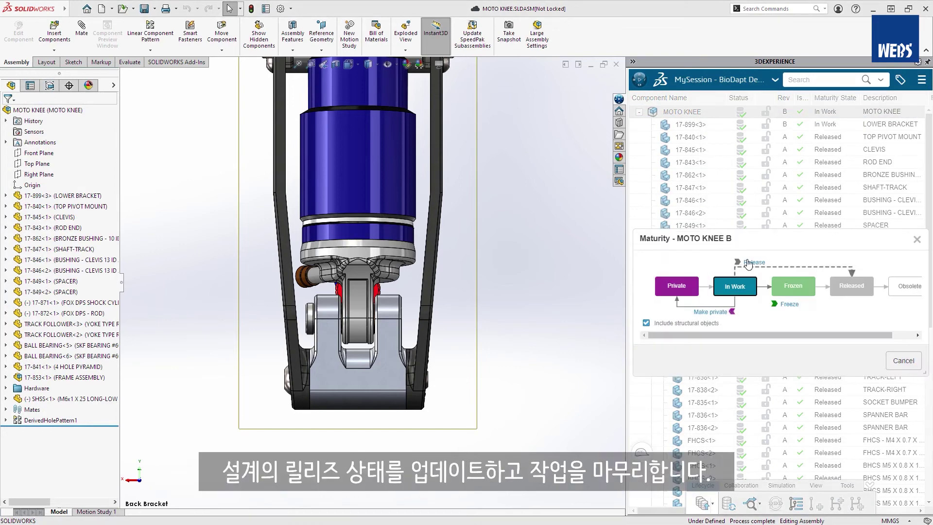
left_click(748, 263)
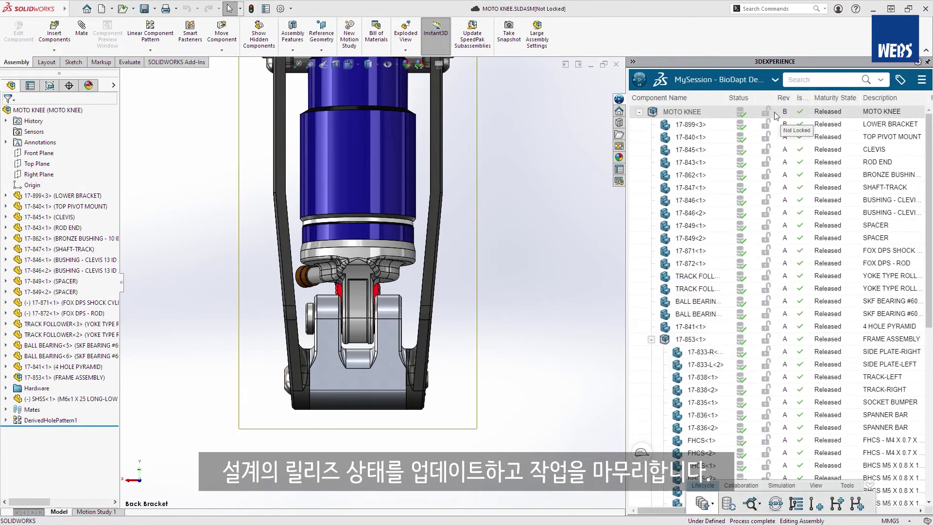
Post 'Changes made as requested' as a comment on the Changes Per Supplier task
left_click(777, 121)
left_click(805, 103)
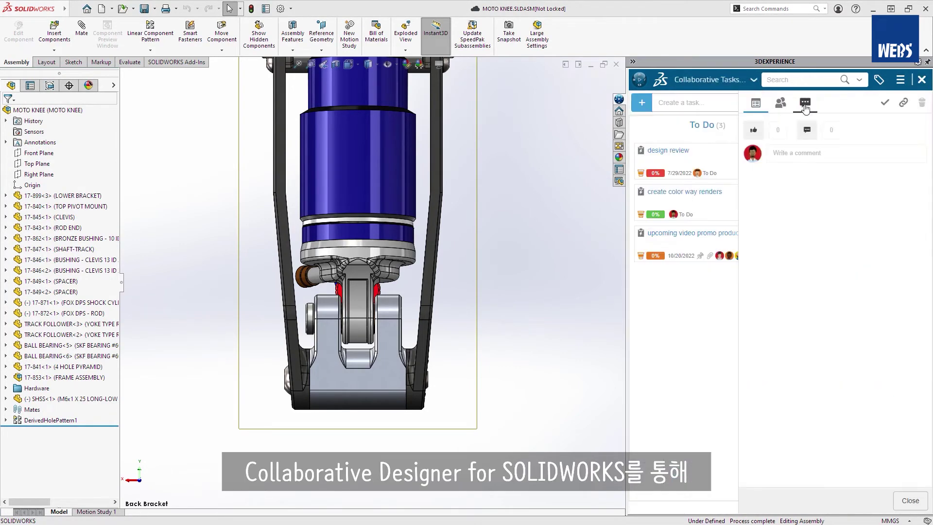
type("Changes made as requested")
key("Return")
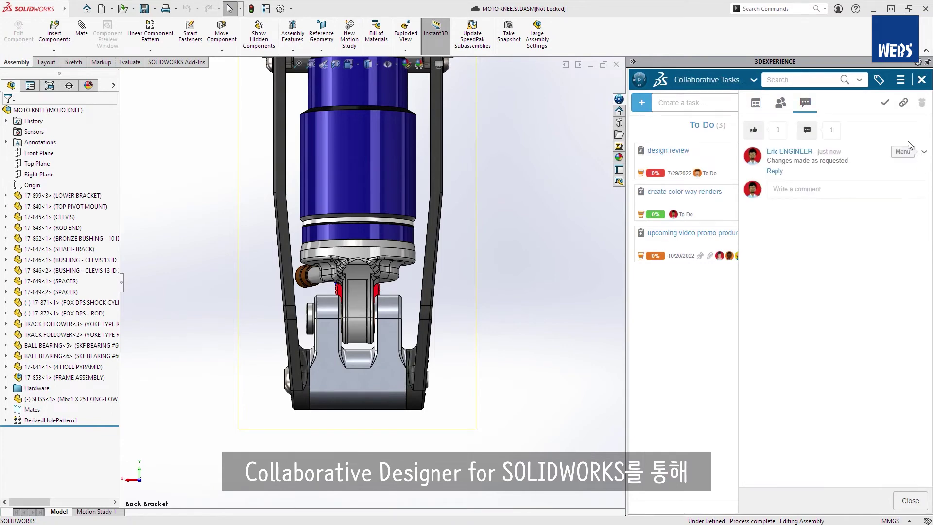
left_click(884, 103)
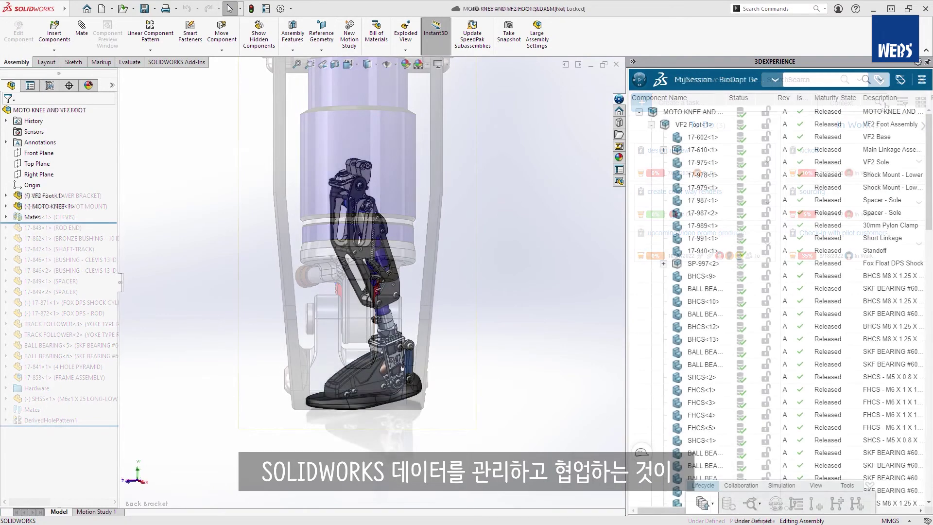